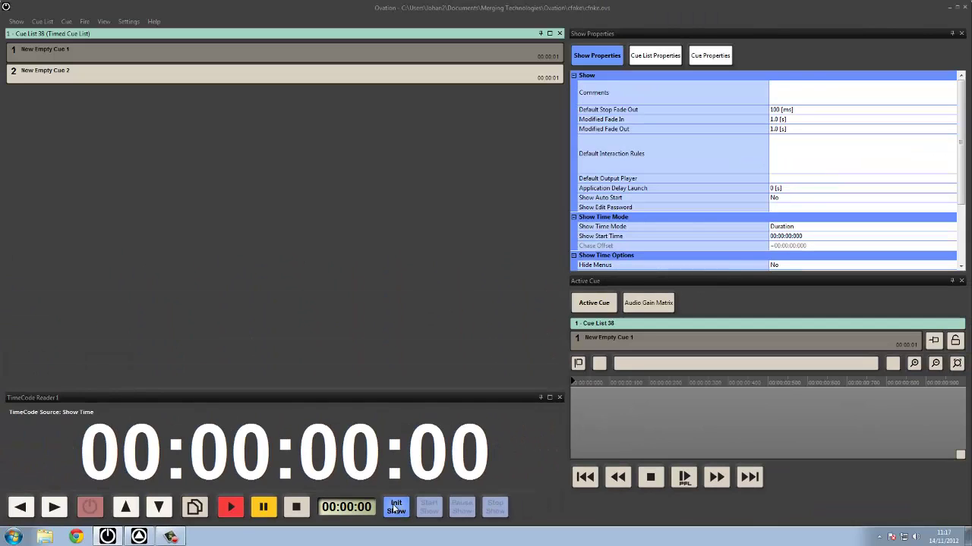
- Initialize the show, audition cue 1 and bring up its cue properties while previewing it
{"action": "left_click", "coordinate": [394, 509]}
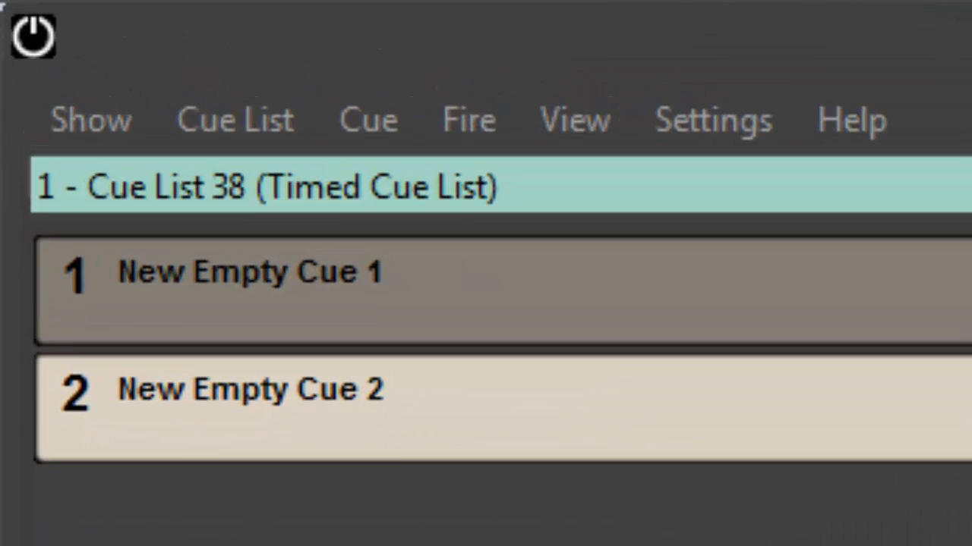
{"action": "key", "text": "ctrl+space"}
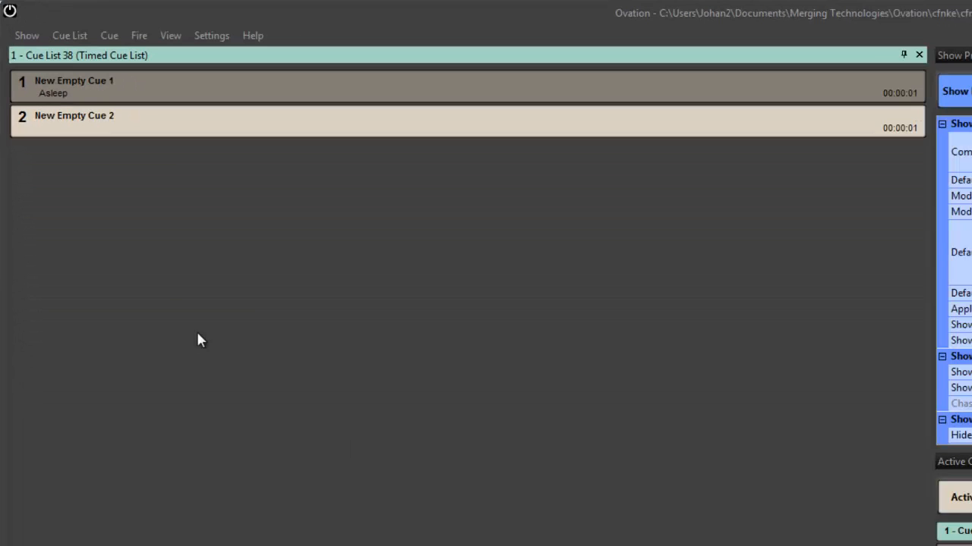
{"action": "double_click", "coordinate": [129, 84]}
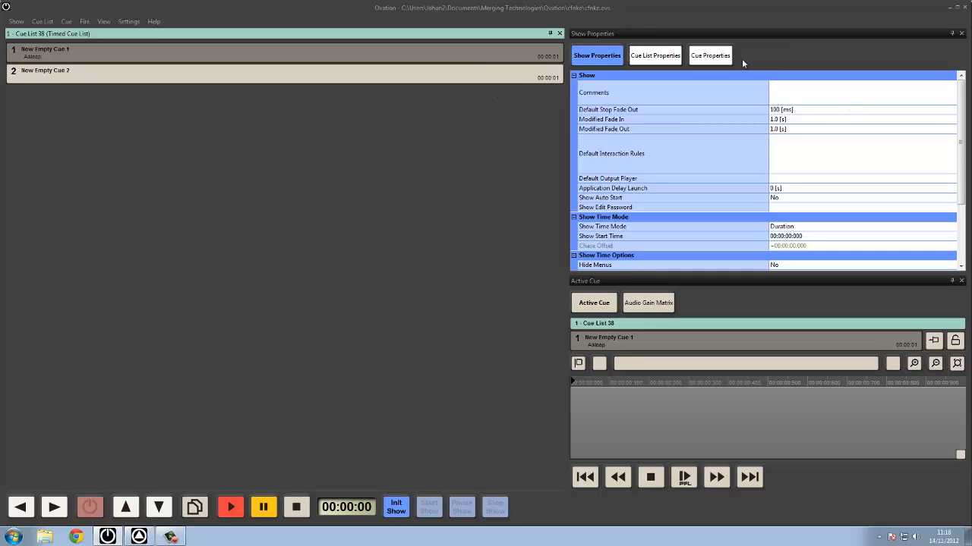
{"action": "left_click", "coordinate": [723, 56]}
{"action": "left_click_drag", "start_coordinate": [958, 105], "coordinate": [957, 213]}
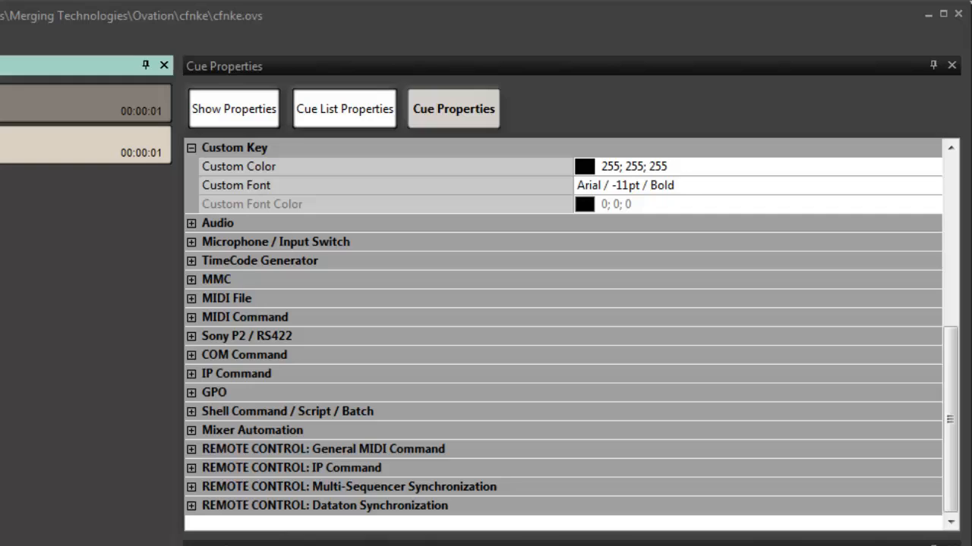
{"action": "key", "text": "space"}
- Set cue 1's IP command output port to IP 1 with fire command 'run show'
{"action": "left_click", "coordinate": [192, 374]}
{"action": "left_click", "coordinate": [616, 395]}
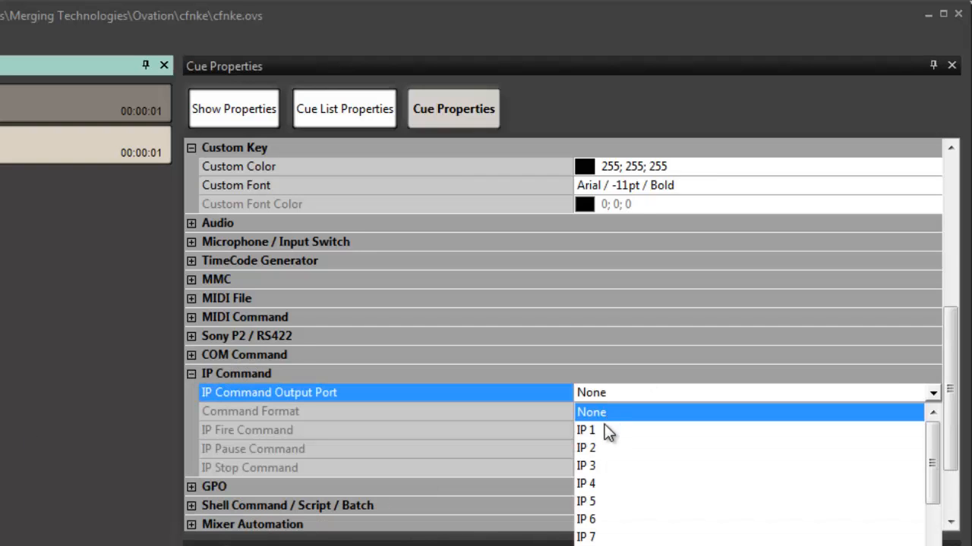
{"action": "left_click", "coordinate": [604, 431]}
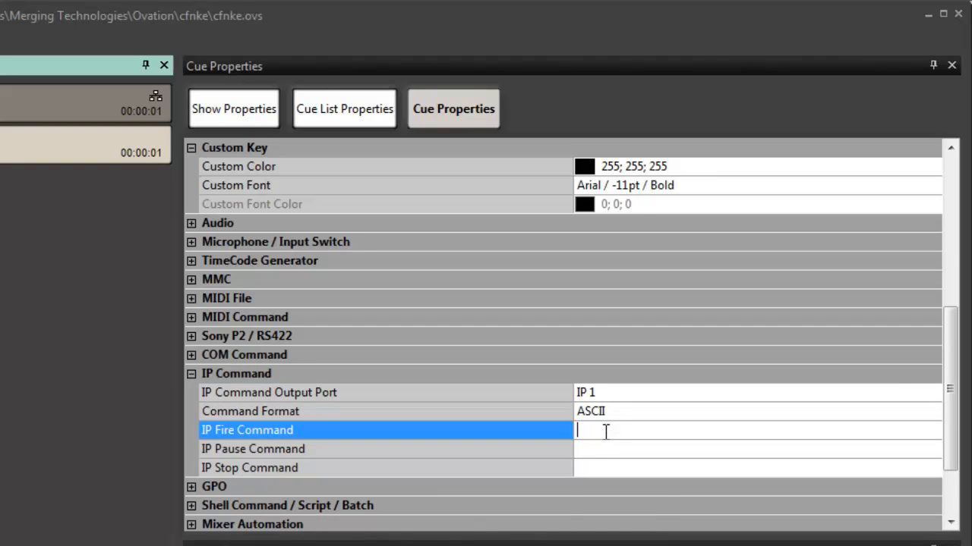
{"action": "type", "text": "run show"}
{"action": "left_click", "coordinate": [7, 114]}
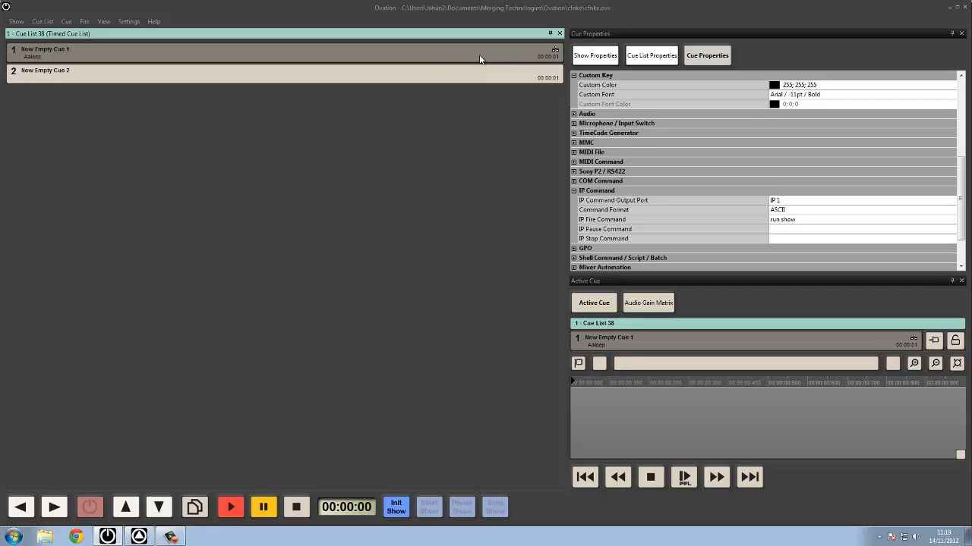
- Review cue 1's interaction rules and leave them unchanged
{"action": "right_click", "coordinate": [436, 60]}
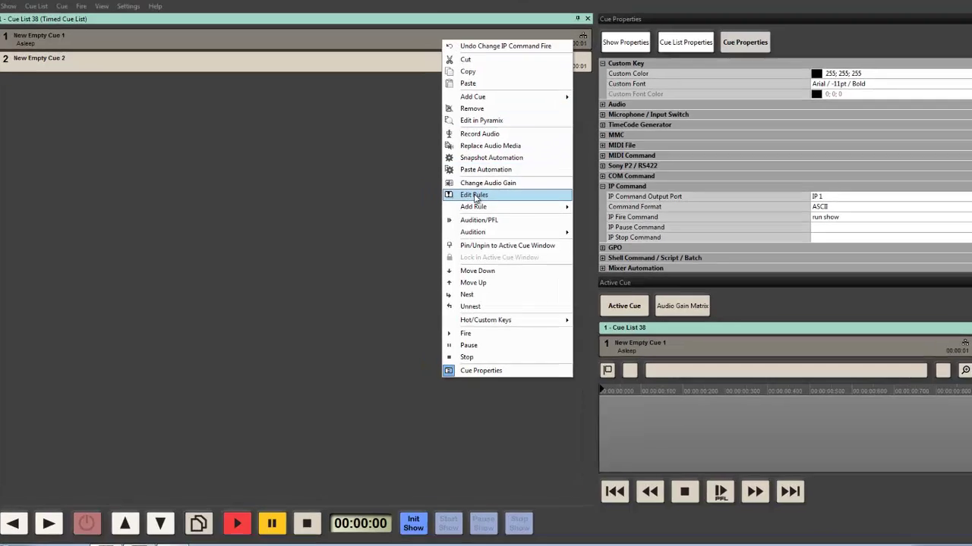
{"action": "left_click", "coordinate": [453, 200]}
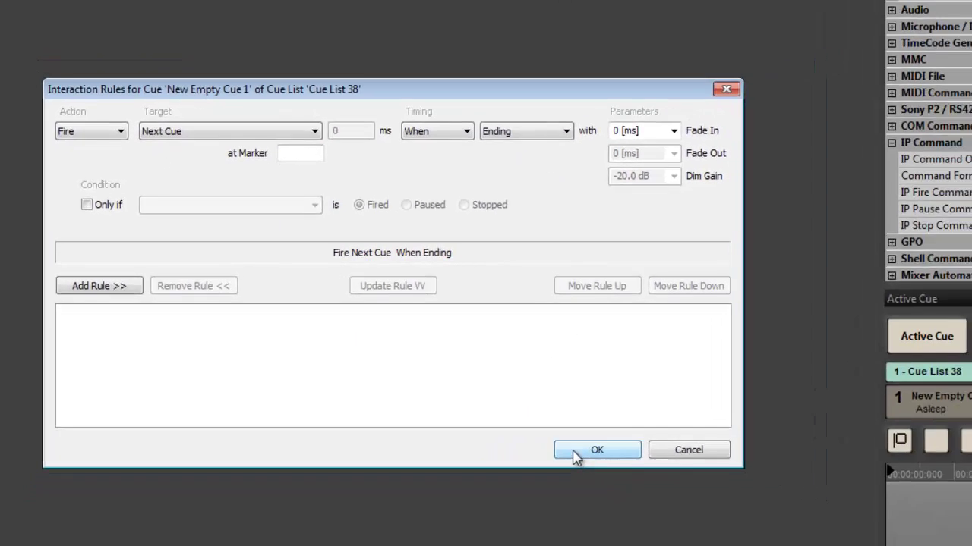
{"action": "left_click", "coordinate": [665, 480]}
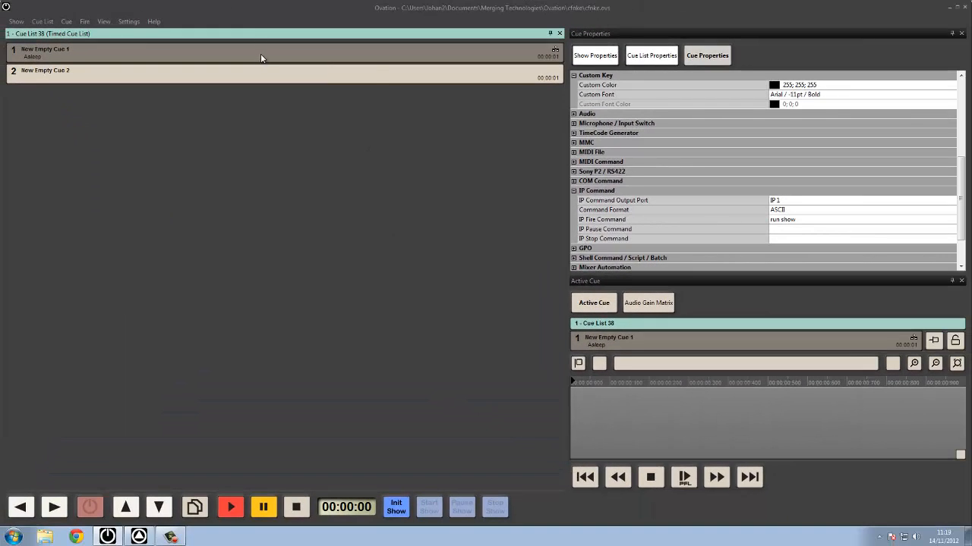
- Add the 'Fire Next Cue When Ending' rule to cue 1, confirm it and play cue 1 to test
{"action": "right_click", "coordinate": [261, 58]}
{"action": "left_click", "coordinate": [318, 199]}
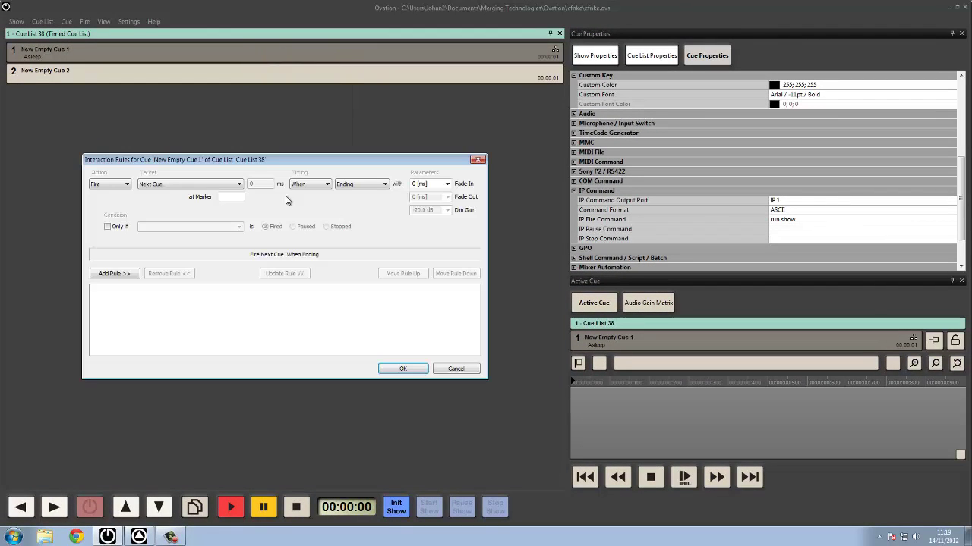
{"action": "left_click", "coordinate": [95, 276]}
{"action": "left_click", "coordinate": [403, 369]}
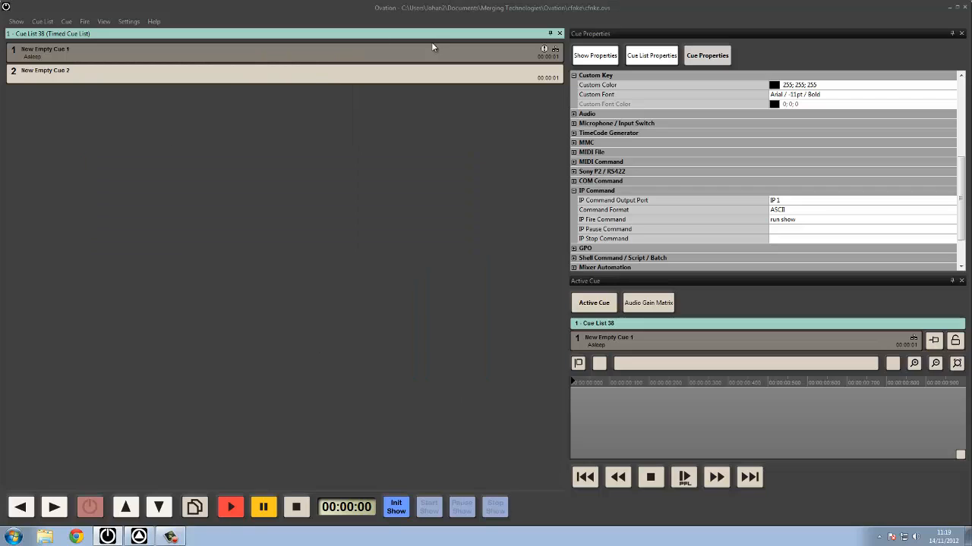
{"action": "left_click", "coordinate": [405, 51]}
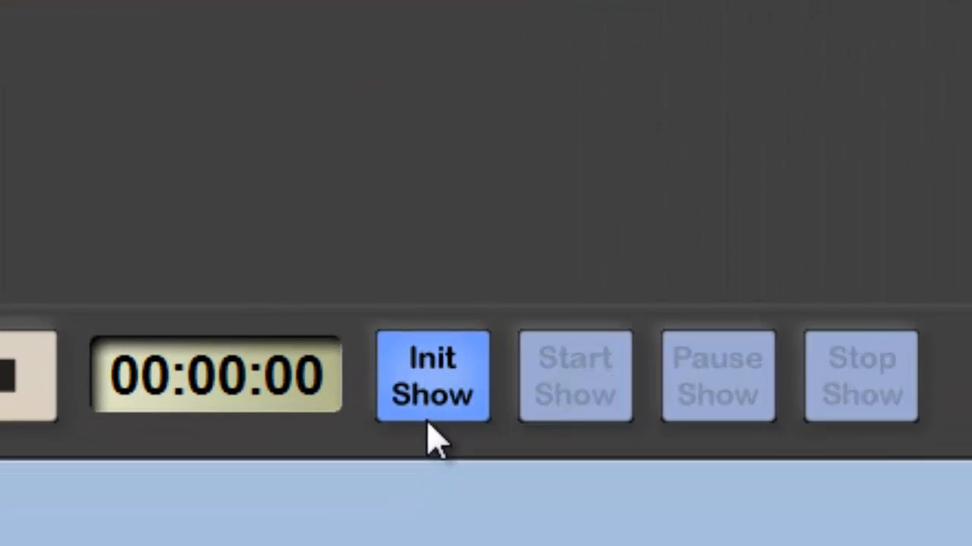
- Initialize the show with Init Show so it is ready to start
{"action": "left_click", "coordinate": [416, 382]}
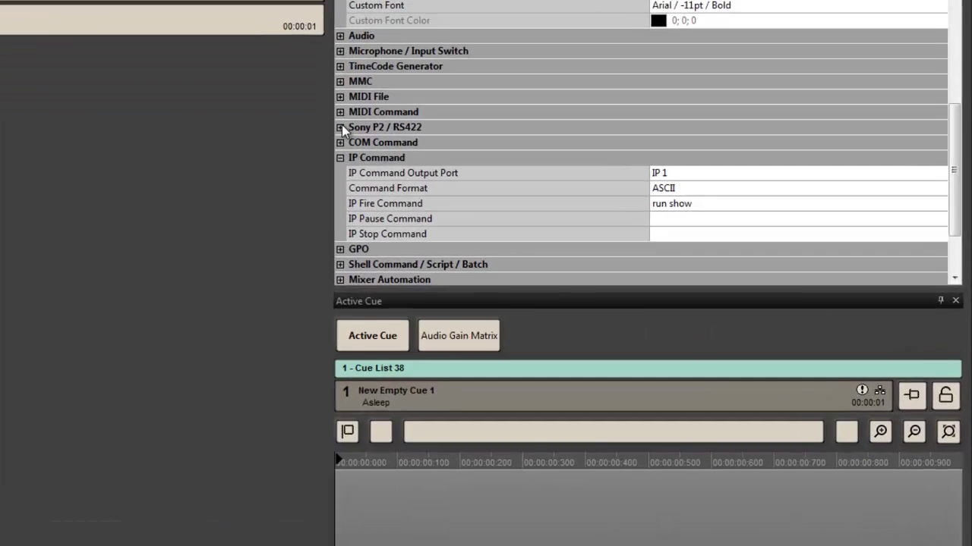
{"action": "left_click", "coordinate": [573, 171]}
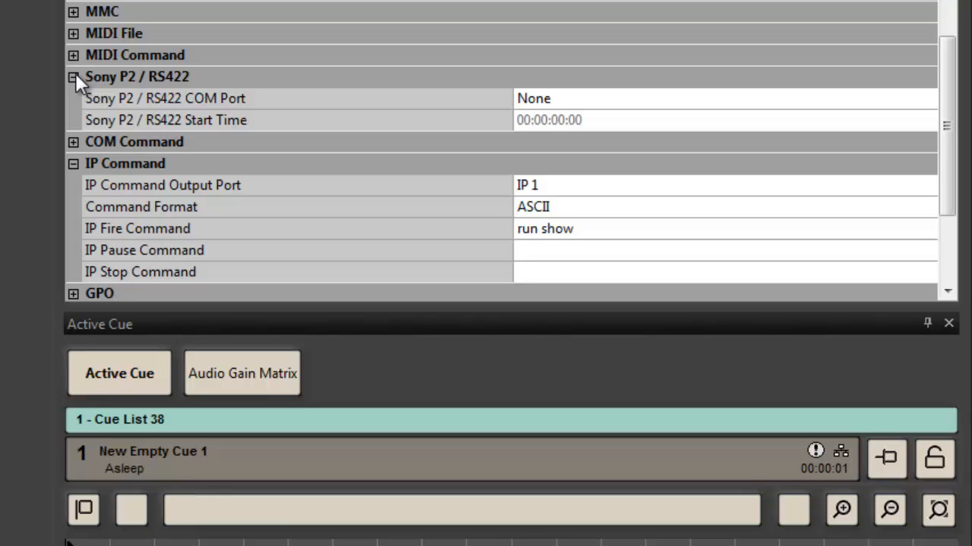
{"action": "left_click", "coordinate": [591, 122]}
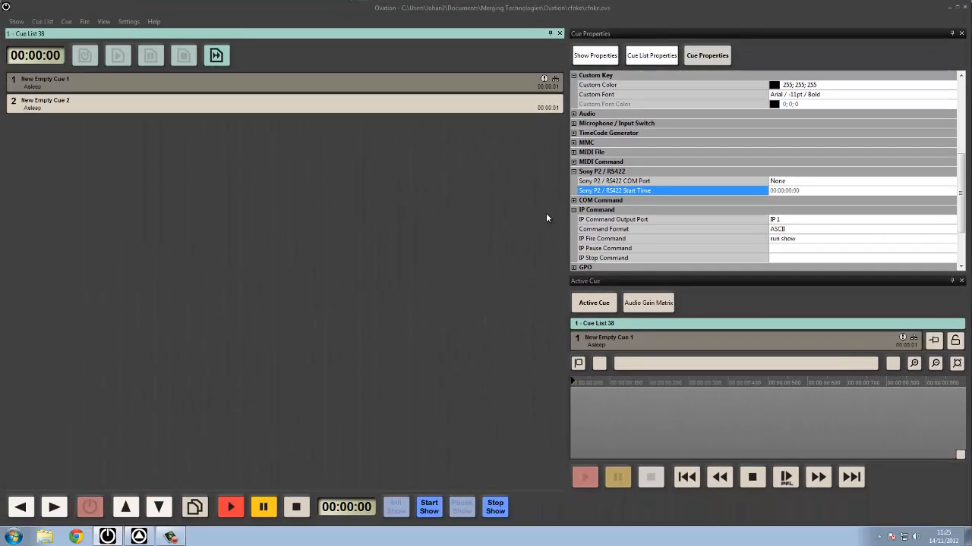
{"action": "left_click", "coordinate": [574, 171]}
{"action": "left_click", "coordinate": [574, 248]}
{"action": "scroll", "coordinate": [664, 230], "scroll_direction": "down", "scroll_amount": 5}
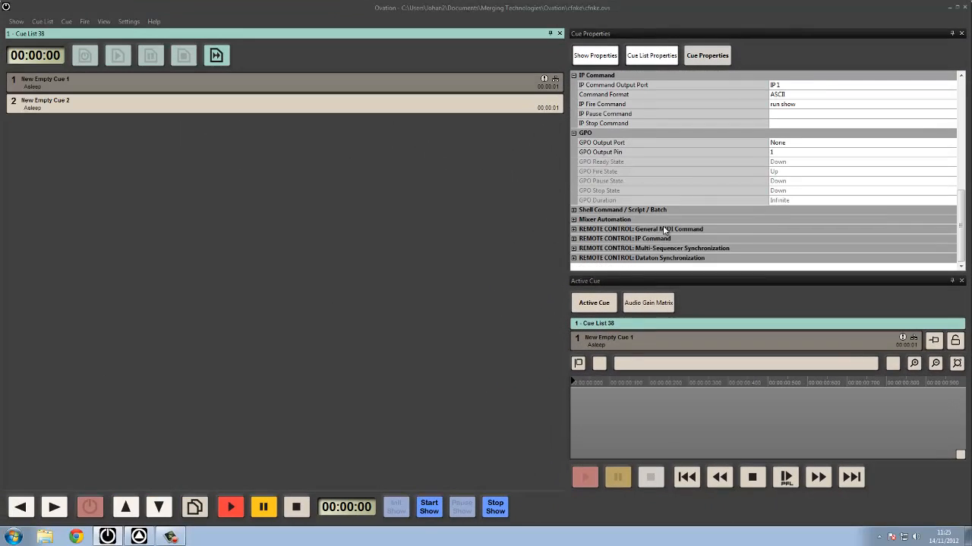
{"action": "left_click", "coordinate": [630, 162]}
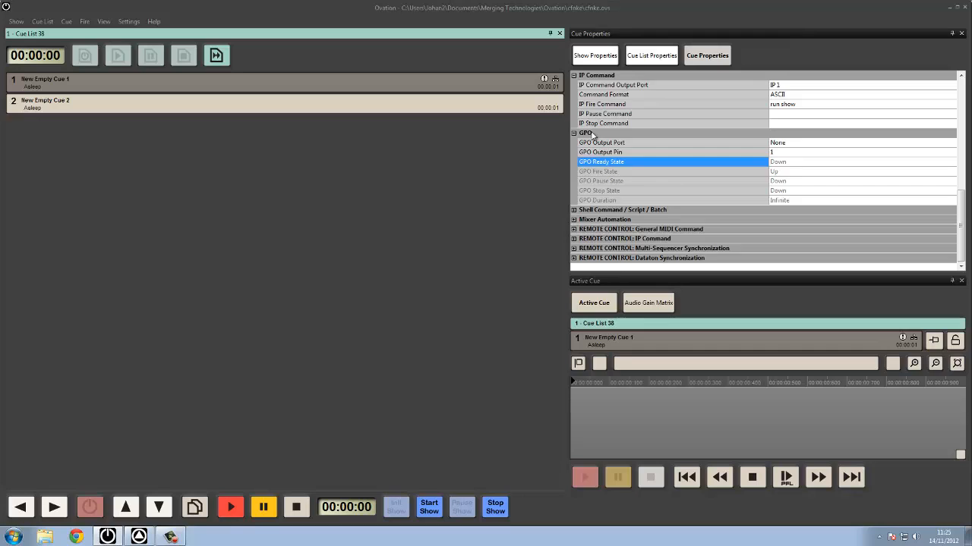
{"action": "scroll", "coordinate": [584, 128], "scroll_direction": "up", "scroll_amount": 1}
{"action": "scroll", "coordinate": [584, 128], "scroll_direction": "up", "scroll_amount": 2}
{"action": "scroll", "coordinate": [584, 127], "scroll_direction": "up", "scroll_amount": 1}
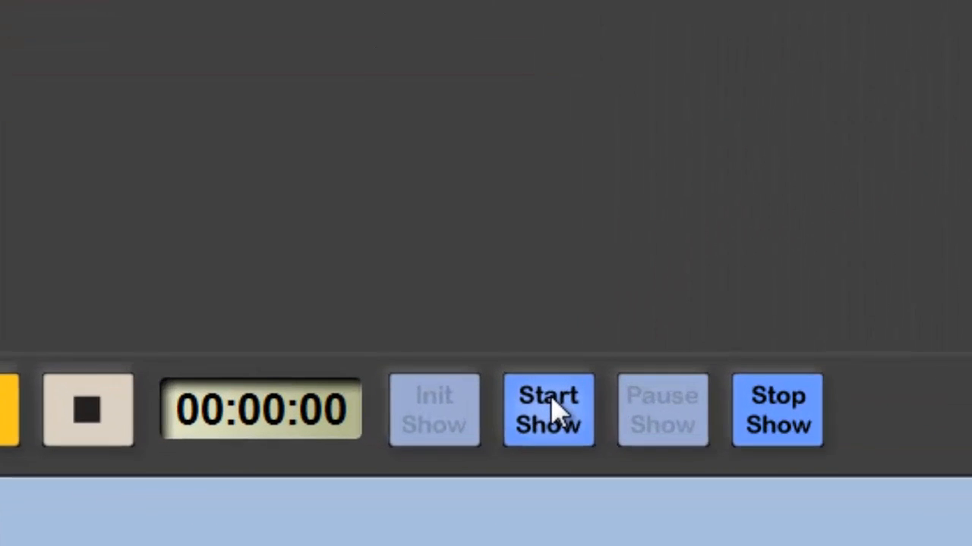
- Start the show so the timer runs, then fire cue 1 with Go
{"action": "left_click", "coordinate": [574, 394]}
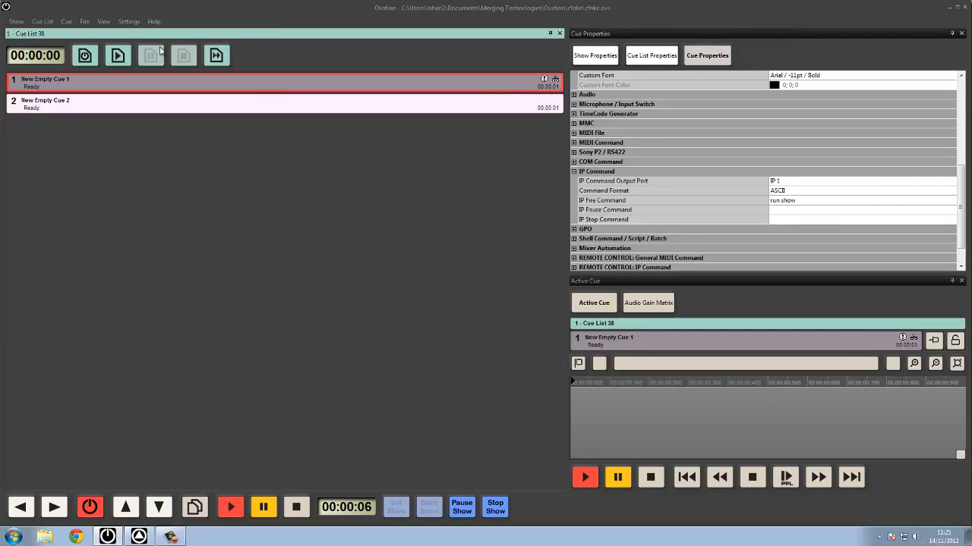
{"action": "left_click", "coordinate": [216, 57]}
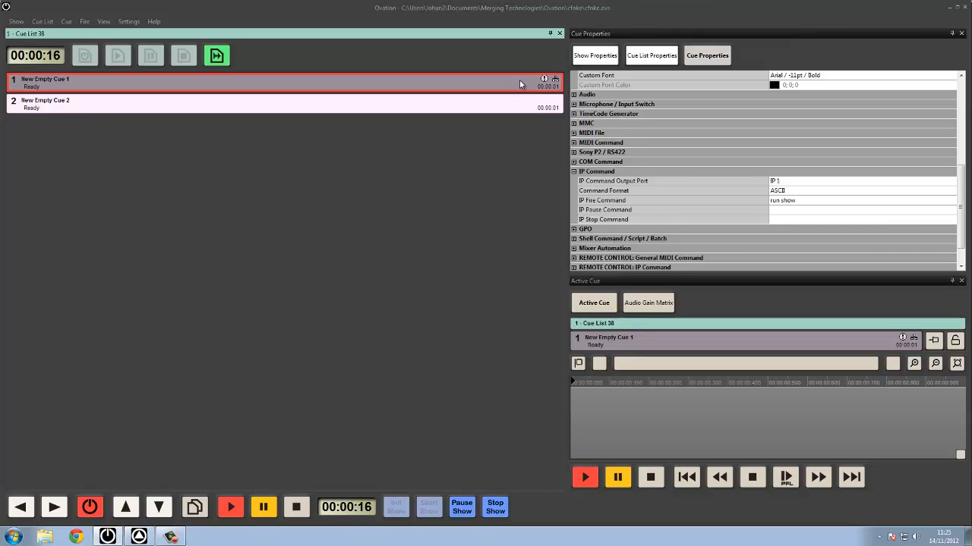
{"action": "key", "text": "space"}
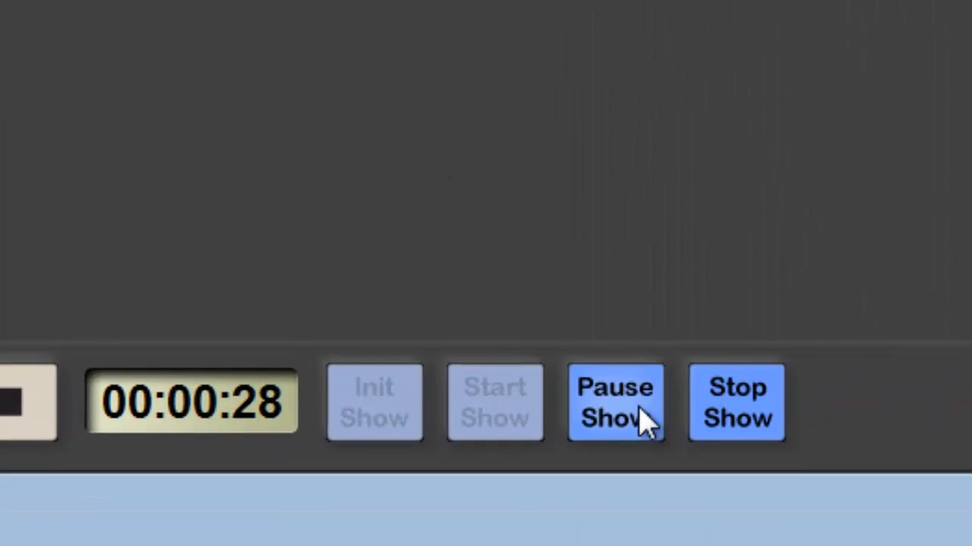
- Pause the running show, then resume it
{"action": "left_click", "coordinate": [644, 422]}
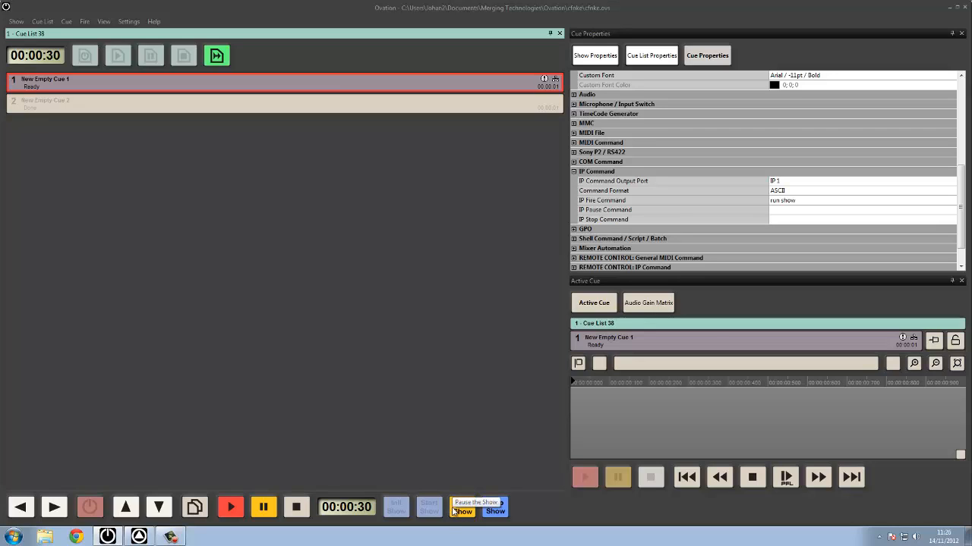
{"action": "left_click", "coordinate": [455, 510]}
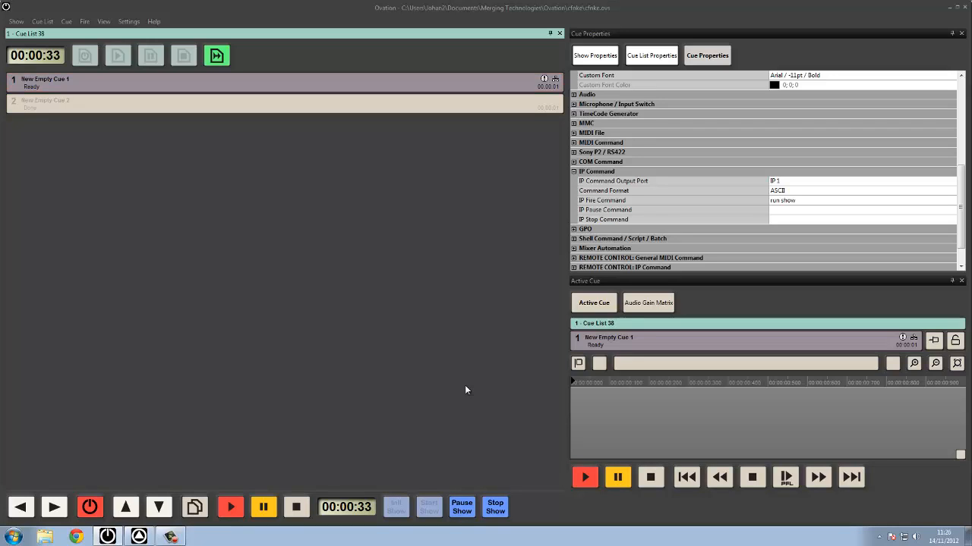
- Stop the show and confirm, leaving the clock frozen at 00:00:35
{"action": "left_click", "coordinate": [495, 507]}
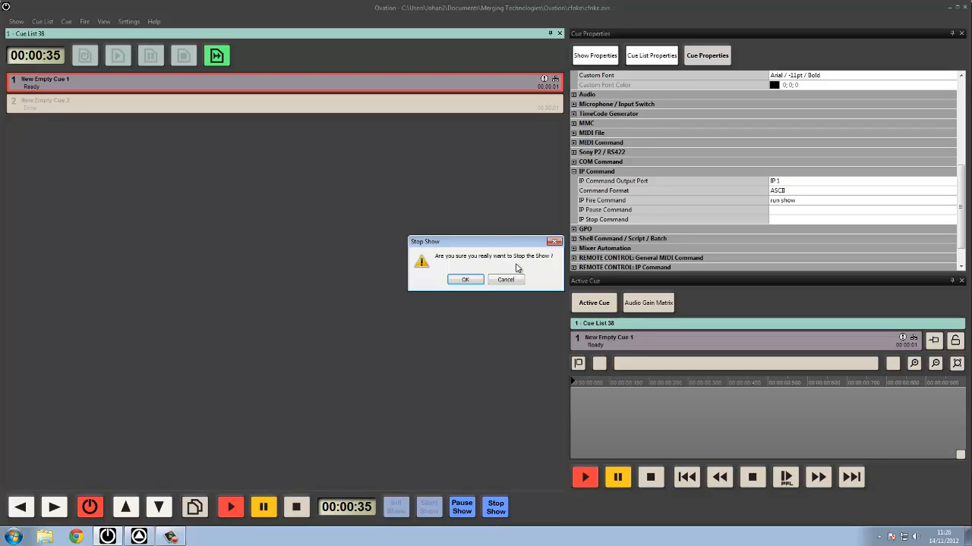
{"action": "left_click", "coordinate": [467, 278]}
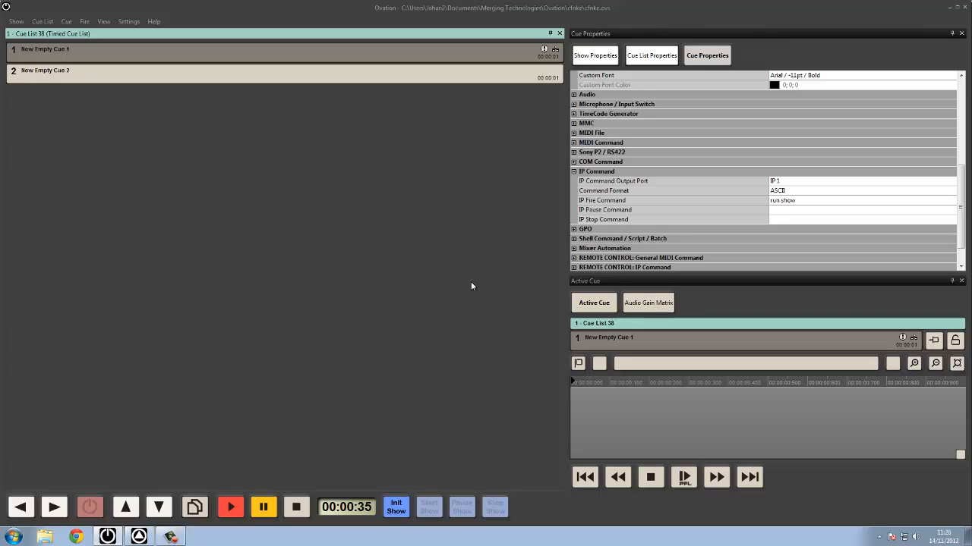